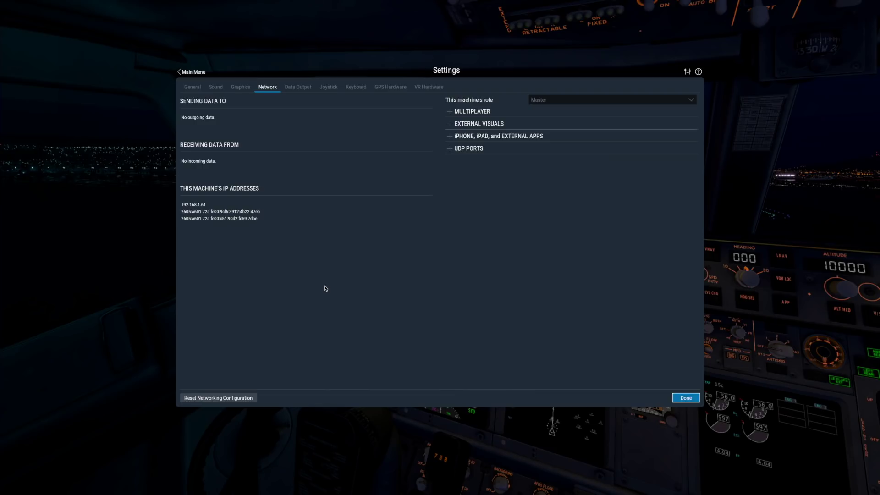
- Add two multiplayer machines, keeping the laptop as the first one
{"action": "left_click", "coordinate": [464, 112]}
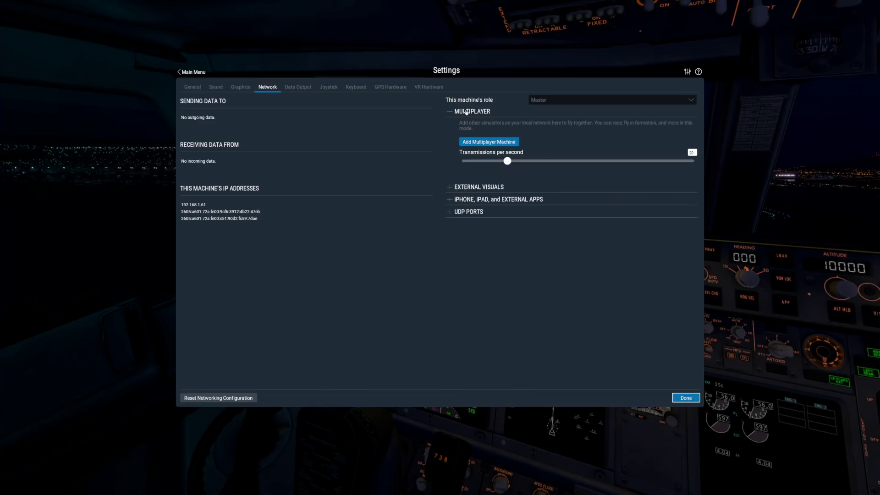
{"action": "left_click", "coordinate": [479, 142]}
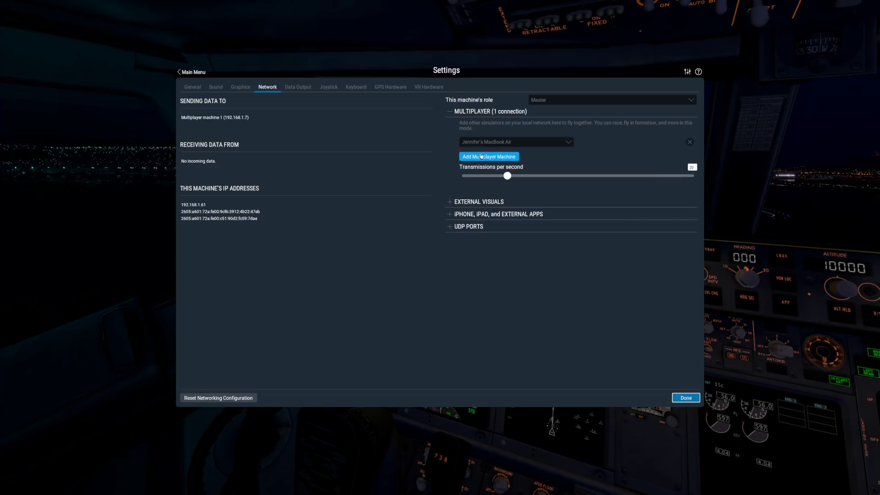
{"action": "left_click", "coordinate": [480, 156]}
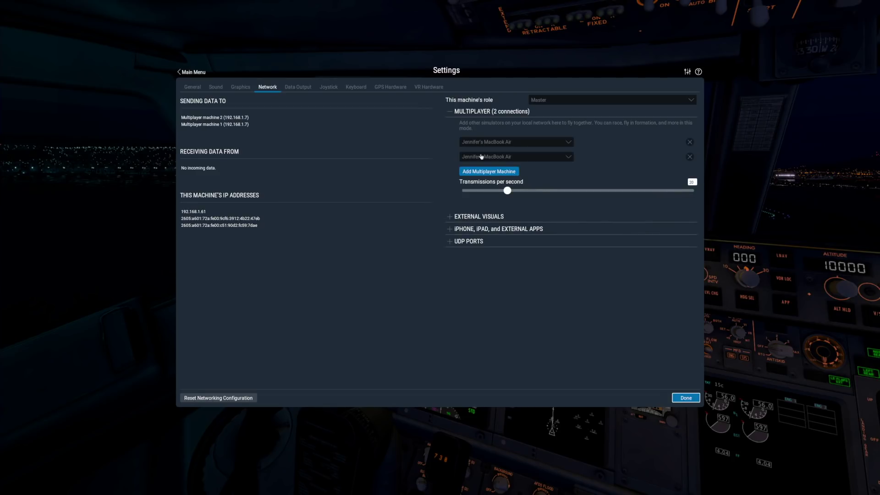
{"action": "left_click", "coordinate": [479, 143]}
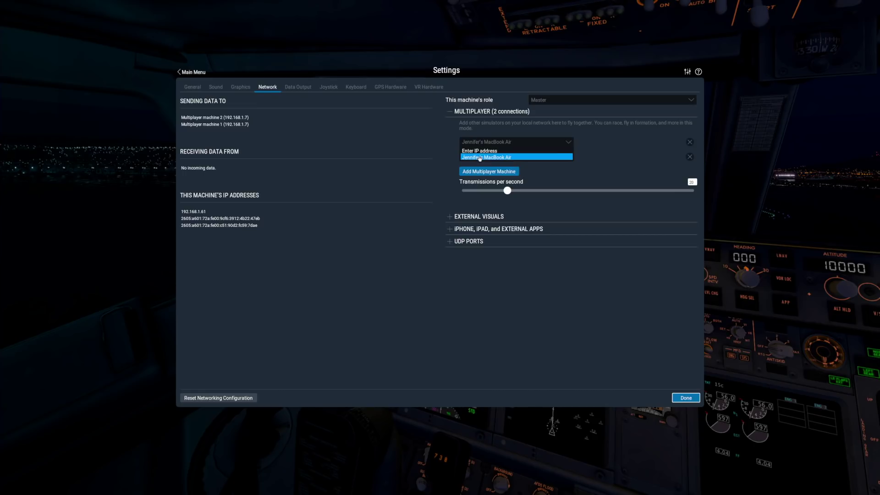
{"action": "left_click", "coordinate": [472, 157]}
- Switch the second machine to a manual IP address 192.168.1.7 on port 49000
{"action": "left_click", "coordinate": [482, 157]}
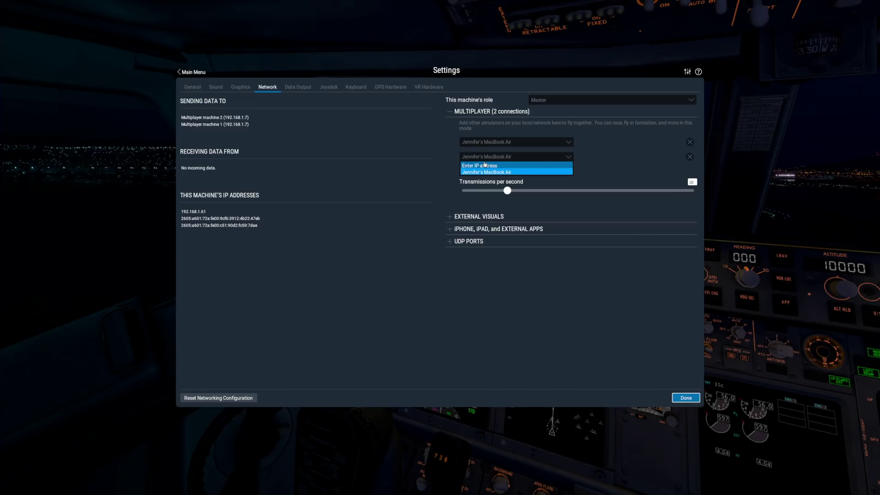
{"action": "left_click", "coordinate": [485, 165]}
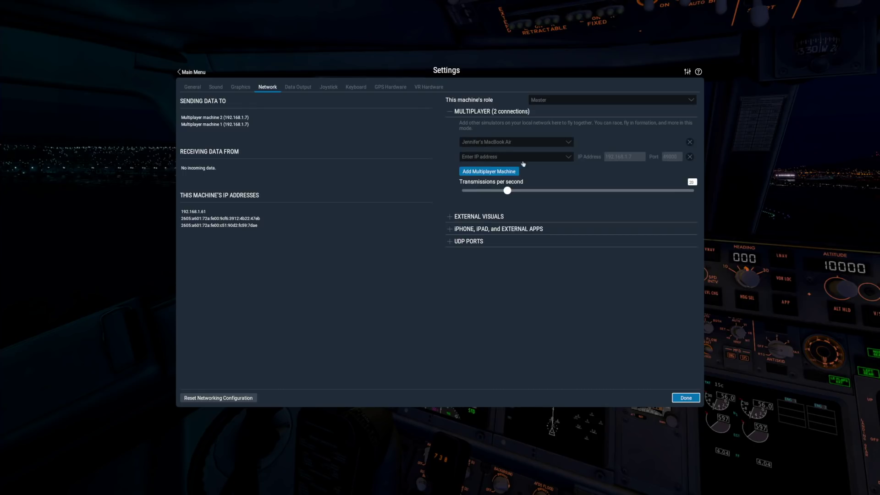
{"action": "left_click", "coordinate": [620, 158]}
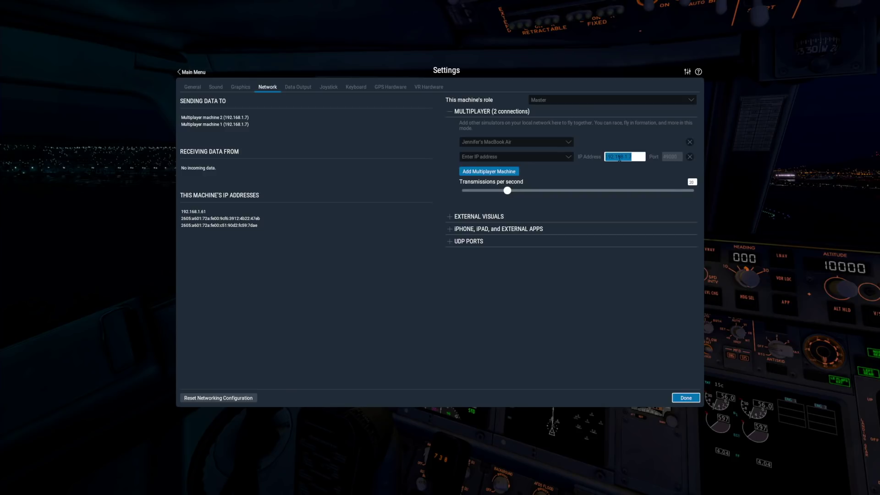
{"action": "left_click", "coordinate": [669, 158]}
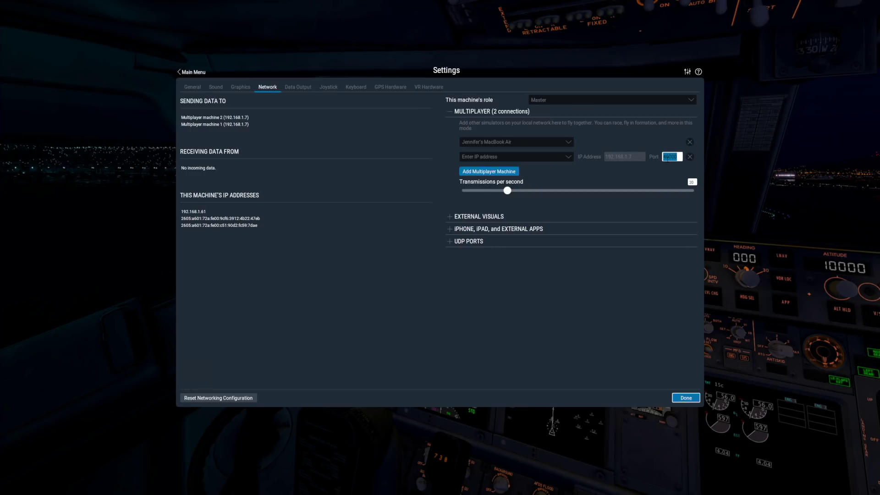
- Keep this machine as Master and try adjusting multiplayer transmissions per second
{"action": "left_click", "coordinate": [601, 102]}
{"action": "left_click", "coordinate": [602, 109]}
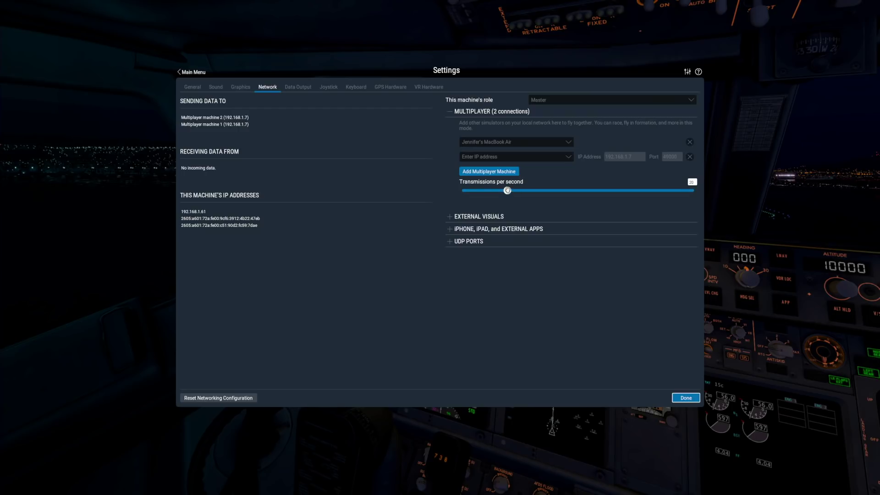
{"action": "left_click_drag", "start_coordinate": [508, 190], "coordinate": [489, 189]}
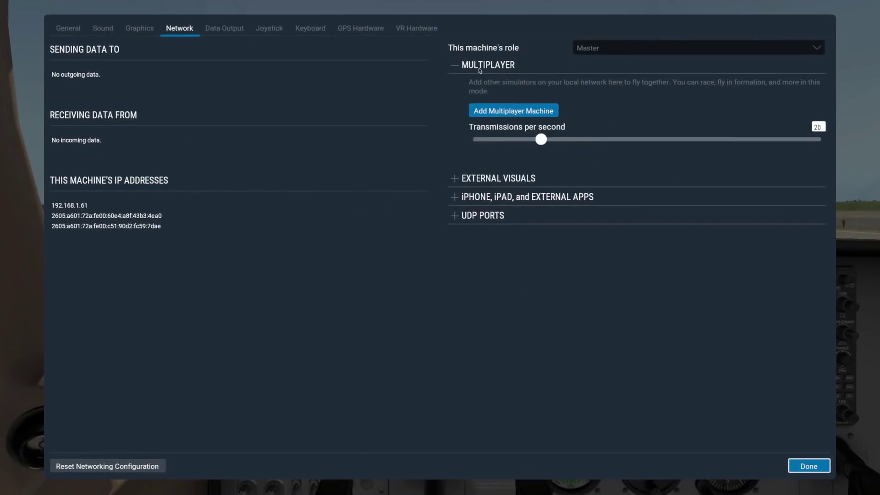
- Collapse the Multiplayer section and expand External Visuals
{"action": "left_click", "coordinate": [450, 65]}
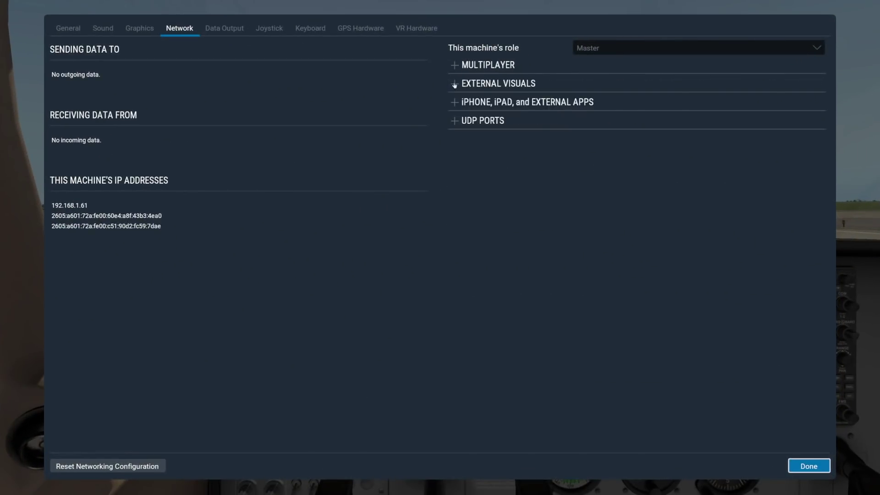
{"action": "left_click", "coordinate": [454, 84]}
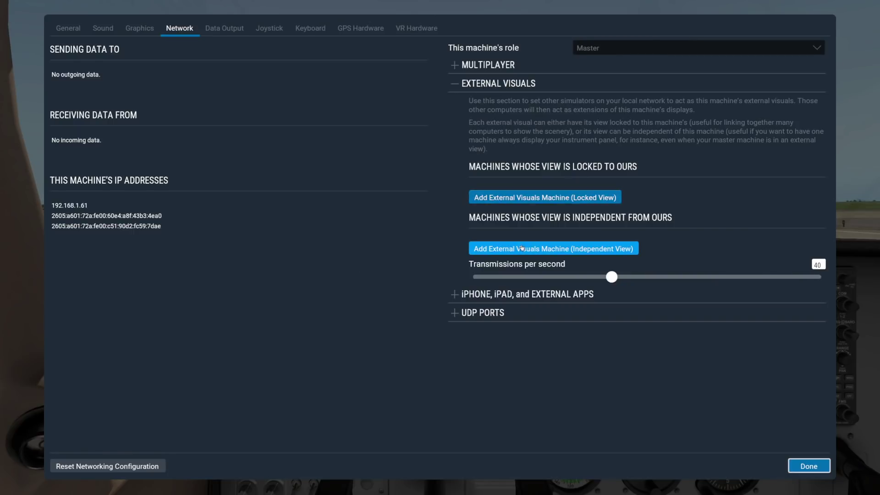
{"action": "left_click", "coordinate": [454, 85]}
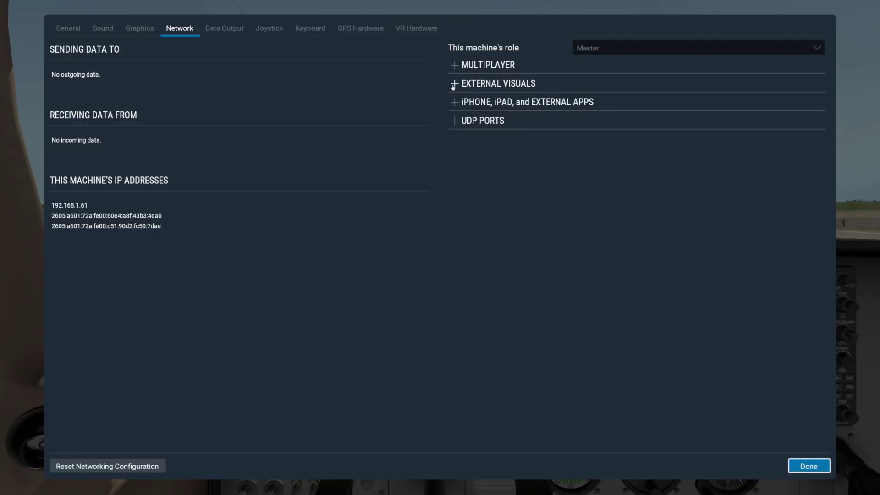
{"action": "left_click", "coordinate": [454, 85]}
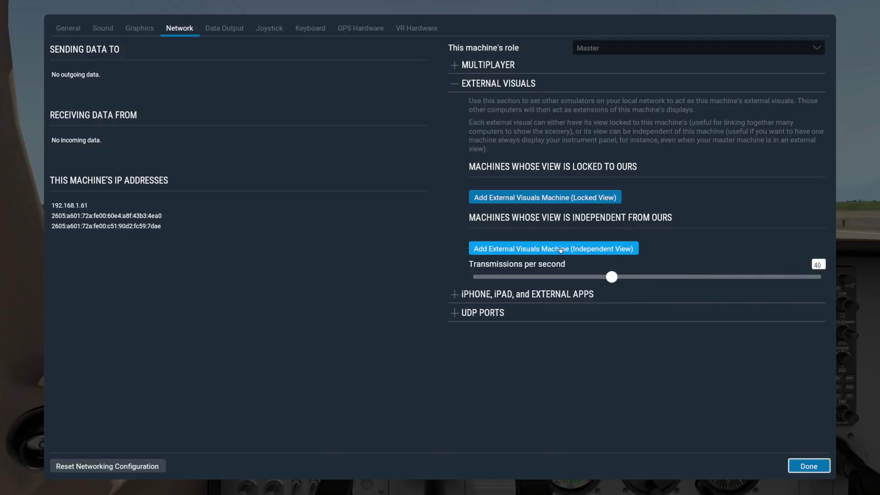
- Add a locked-view external visuals machine with the laptop selected
{"action": "left_click", "coordinate": [557, 198]}
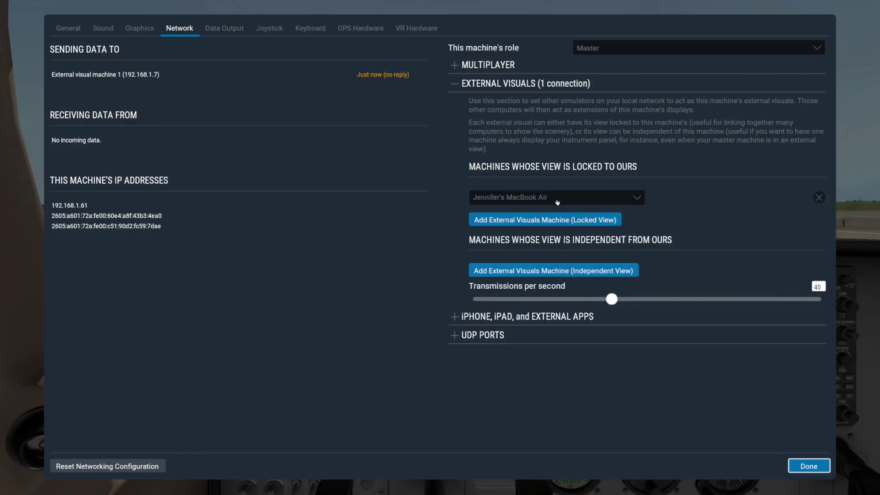
{"action": "left_click", "coordinate": [557, 202]}
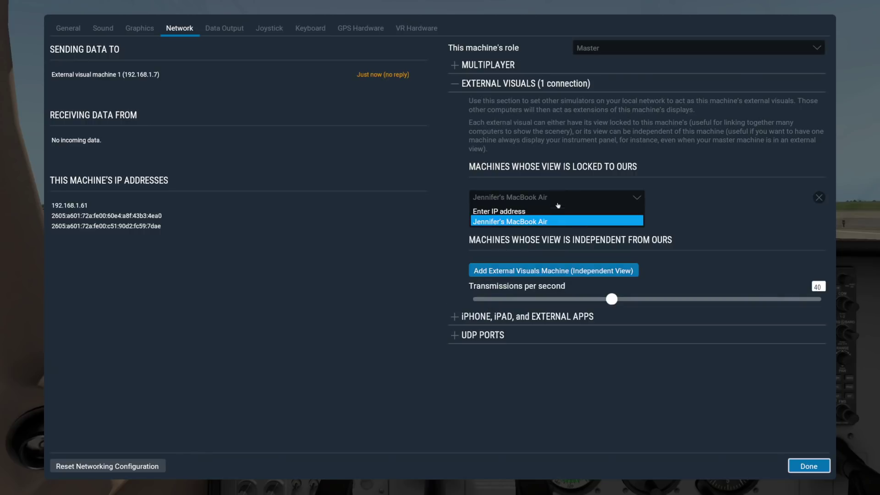
{"action": "left_click", "coordinate": [557, 222]}
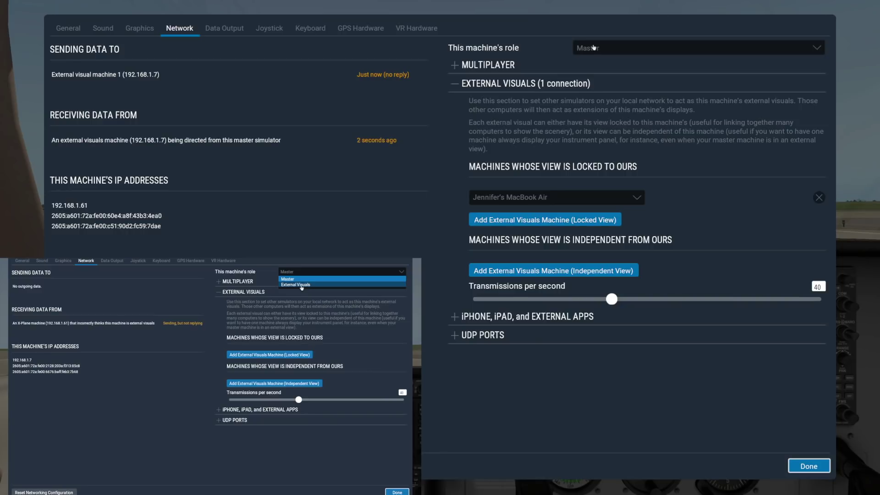
- Set the second computer to act as External Visuals, then view the cockpit from the master
{"action": "left_click", "coordinate": [302, 285]}
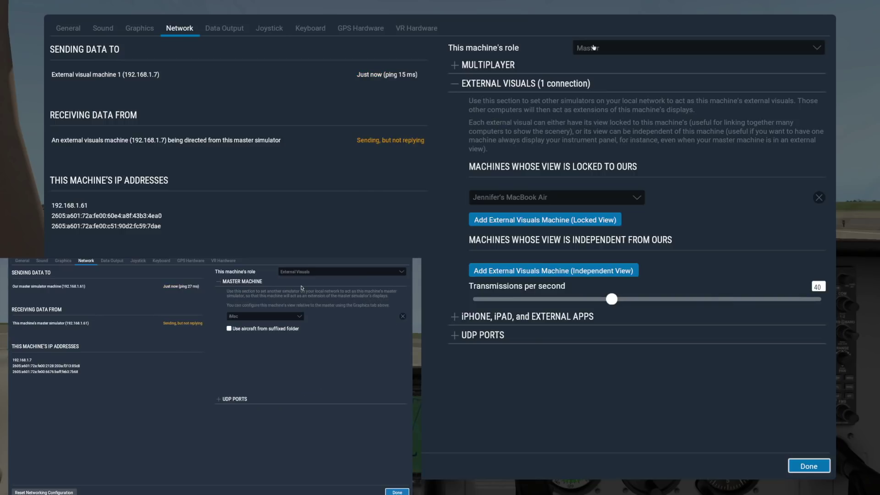
{"action": "left_click", "coordinate": [393, 492]}
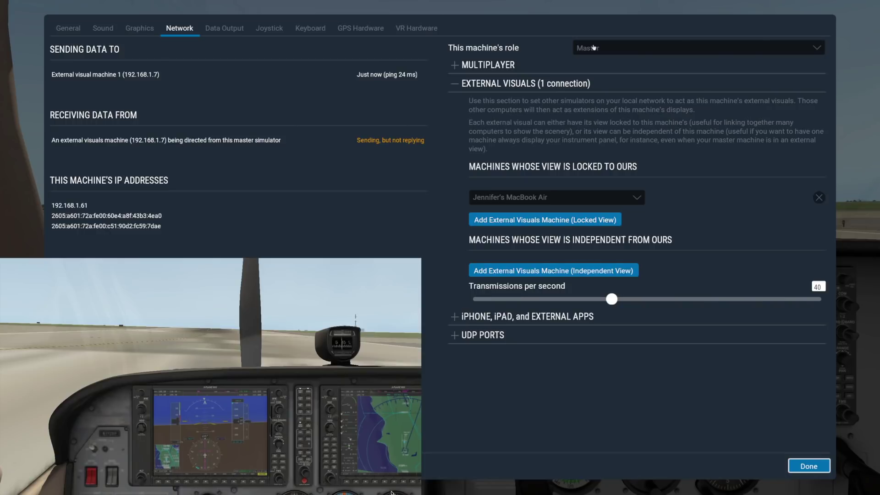
{"action": "key", "text": "Escape"}
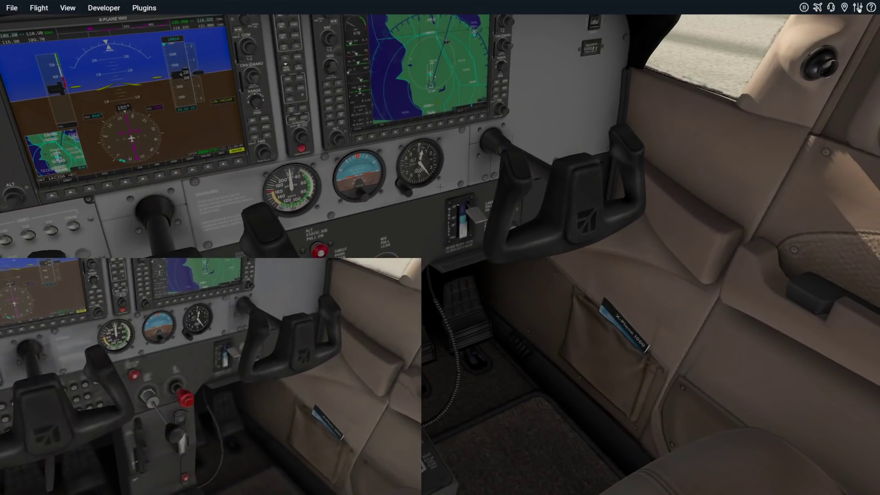
{"action": "left_click", "coordinate": [805, 9]}
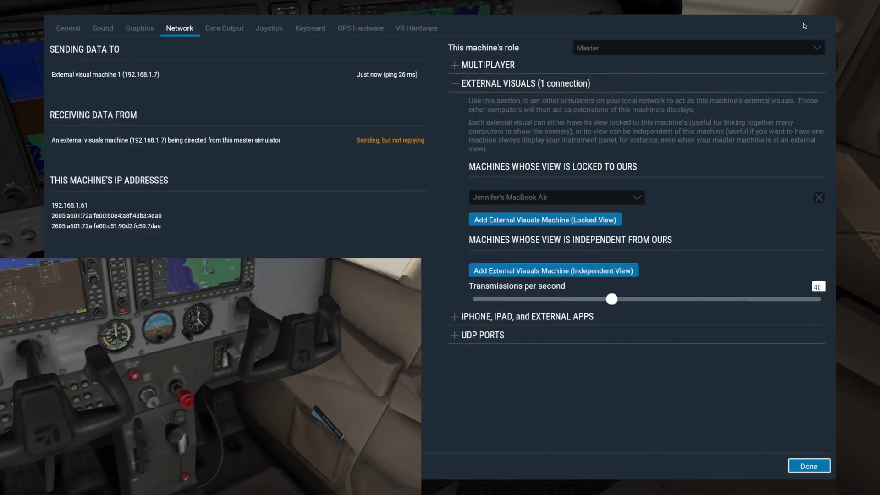
- Replace the locked-view machine with the laptop as an independent-view external visual
{"action": "left_click", "coordinate": [819, 200]}
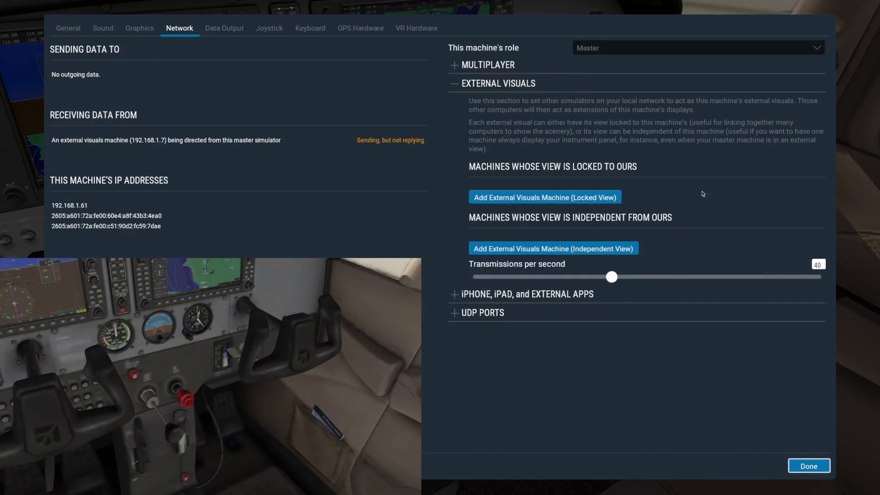
{"action": "left_click", "coordinate": [593, 248]}
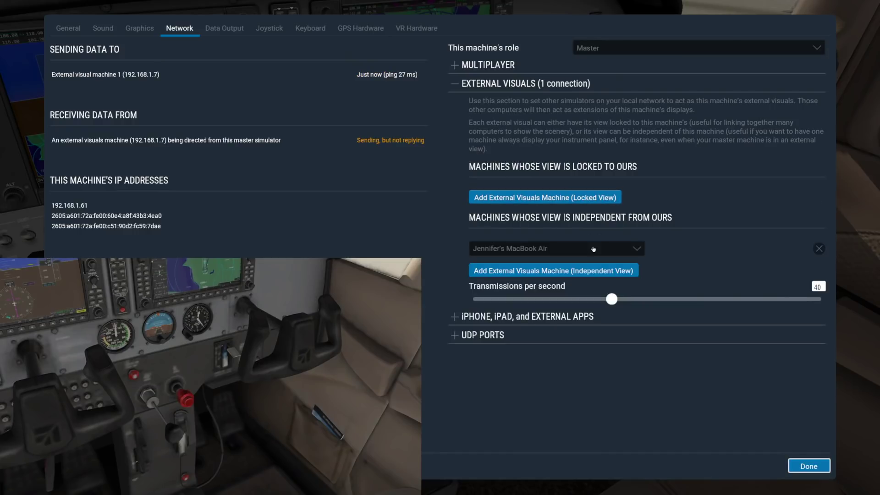
{"action": "left_click", "coordinate": [799, 466]}
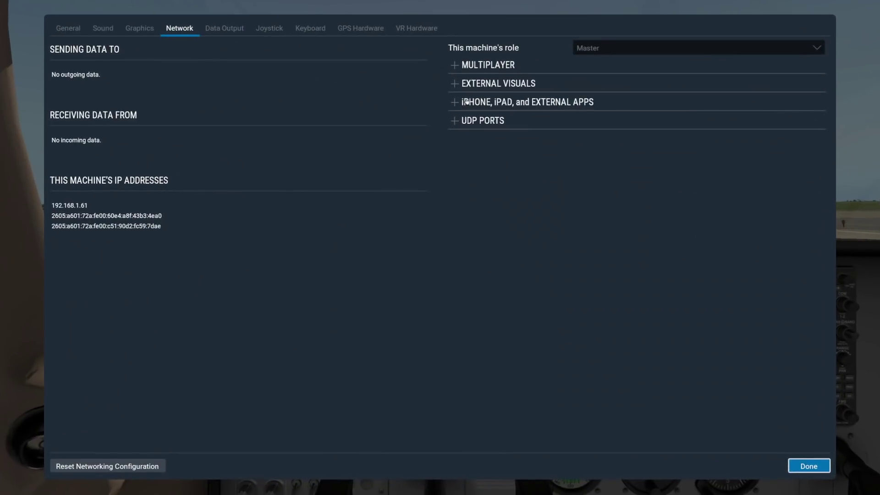
{"action": "left_click", "coordinate": [606, 131]}
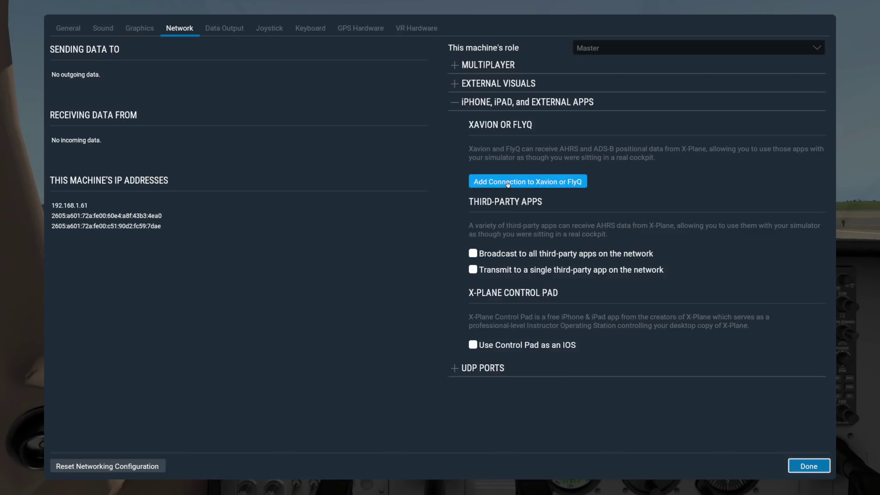
- Add a Xavion/FlyQ connection, inspect its IP address field, then remove it
{"action": "left_click", "coordinate": [507, 182]}
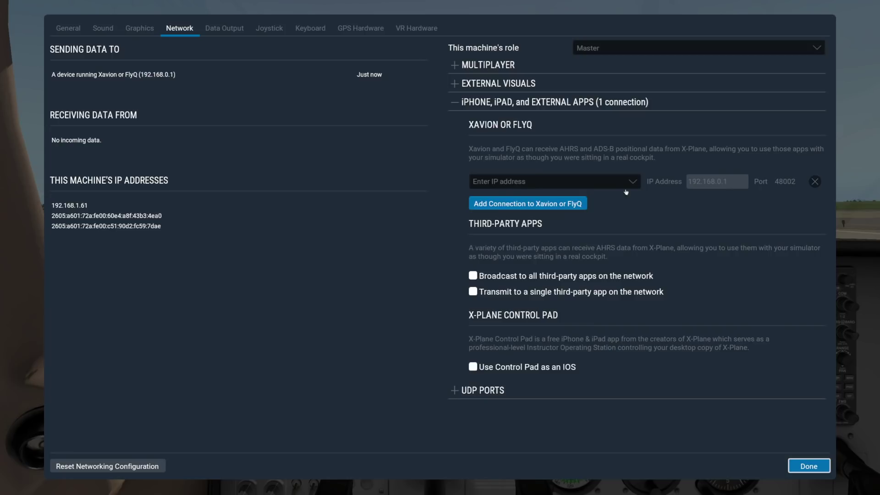
{"action": "left_click", "coordinate": [706, 187]}
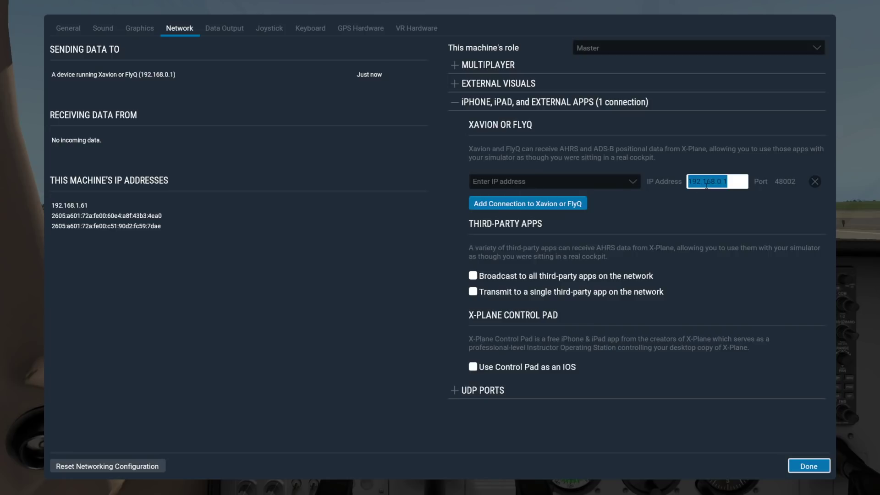
{"action": "left_click", "coordinate": [818, 186]}
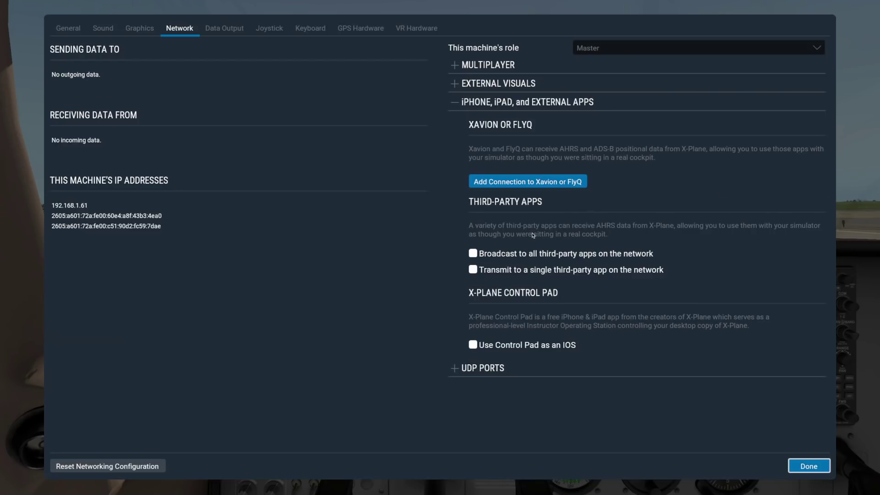
- Toggle third-party broadcasting off and remove the single-app transmission connection
{"action": "left_click", "coordinate": [494, 259]}
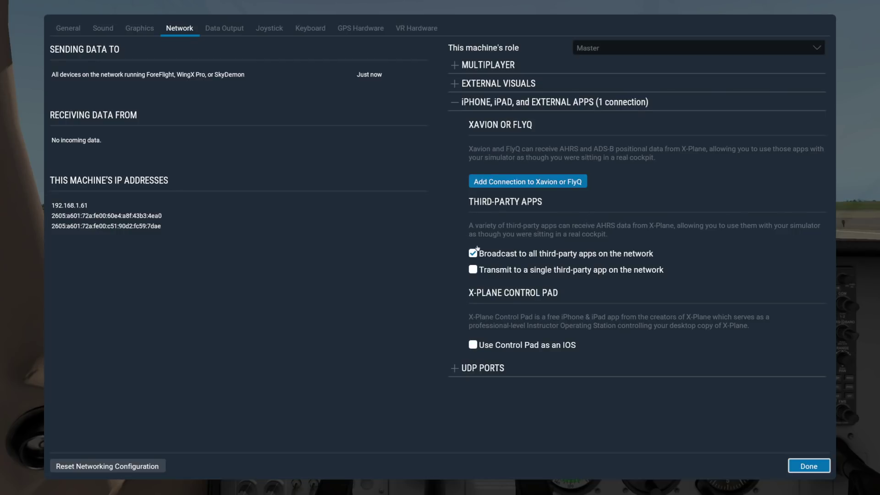
{"action": "left_click", "coordinate": [472, 254]}
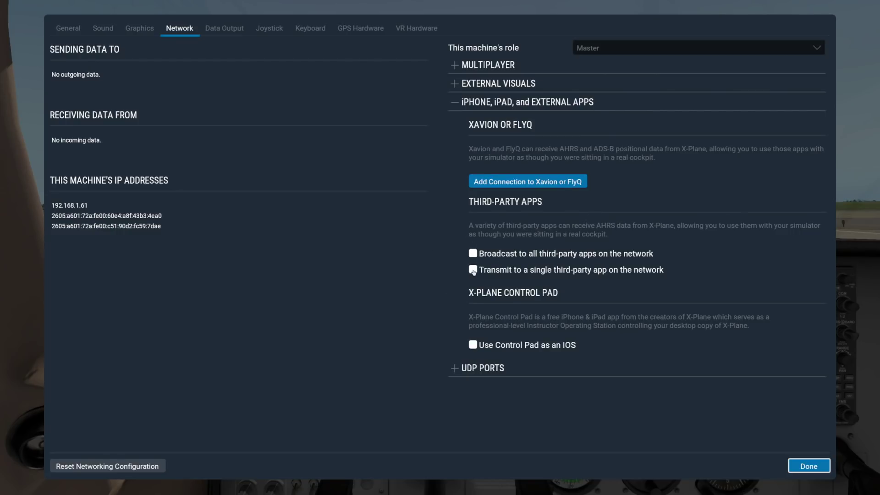
{"action": "left_click", "coordinate": [473, 270]}
{"action": "left_click", "coordinate": [634, 292]}
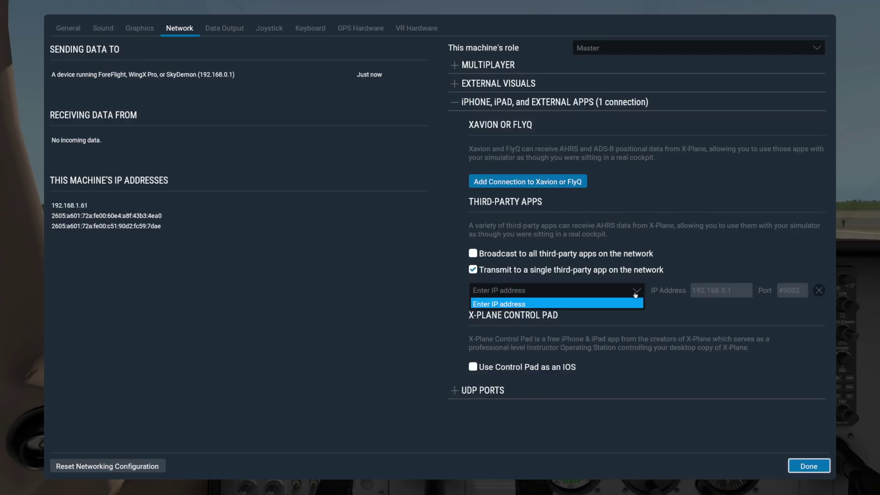
{"action": "left_click", "coordinate": [703, 292]}
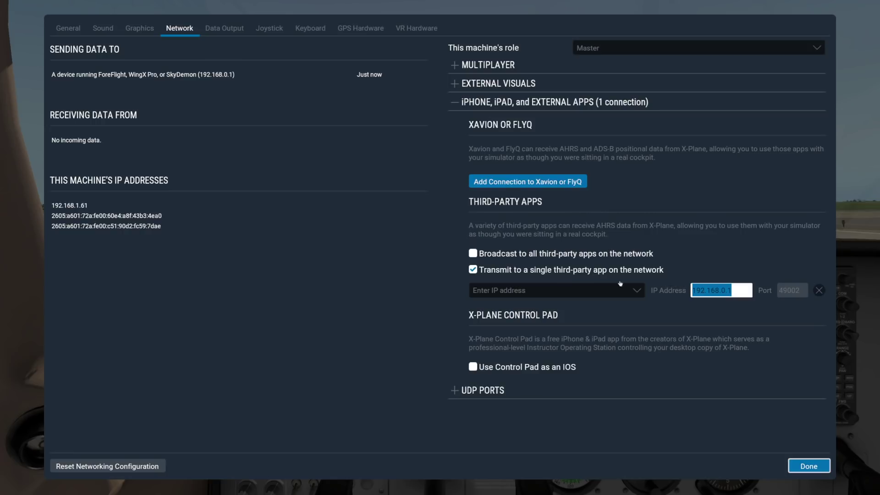
{"action": "left_click", "coordinate": [818, 290]}
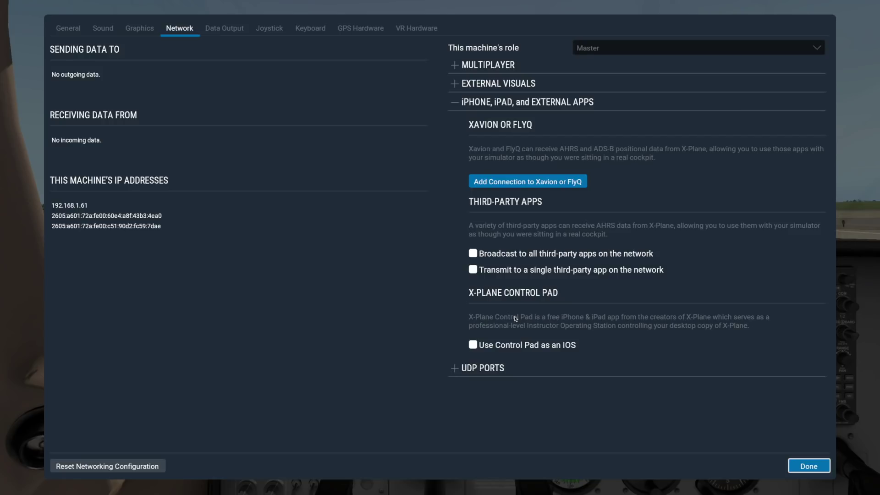
- Leave Control Pad as an IOS off and collapse the external apps options
{"action": "left_click", "coordinate": [486, 344]}
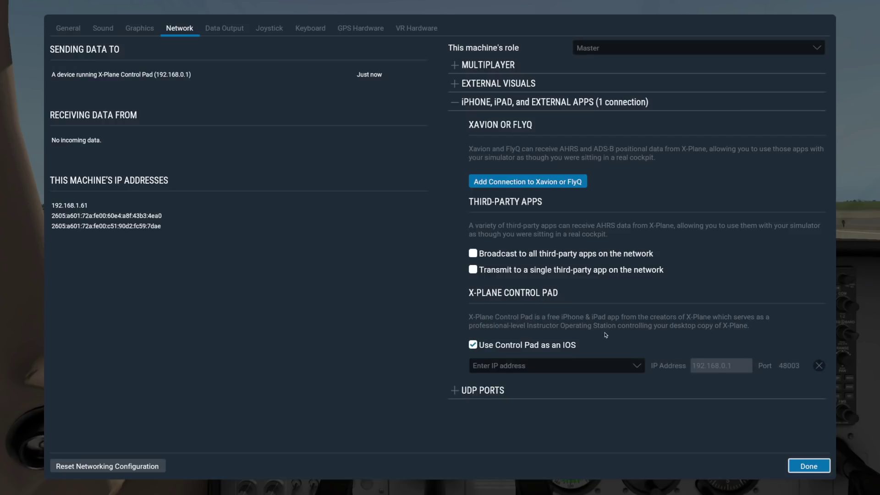
{"action": "left_click", "coordinate": [472, 346]}
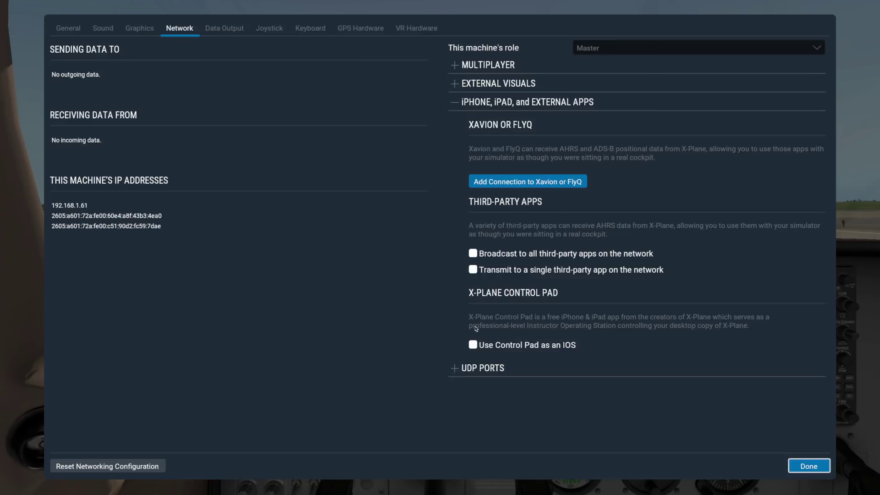
{"action": "left_click", "coordinate": [455, 103]}
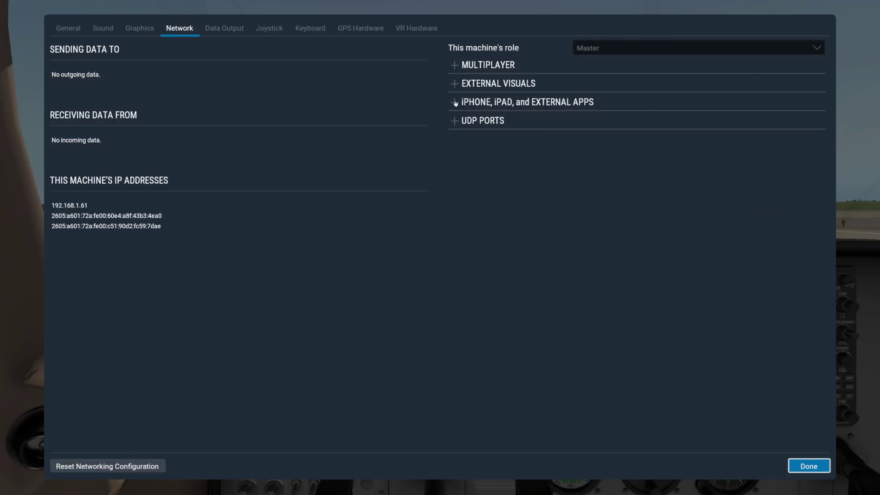
{"action": "left_click", "coordinate": [470, 121]}
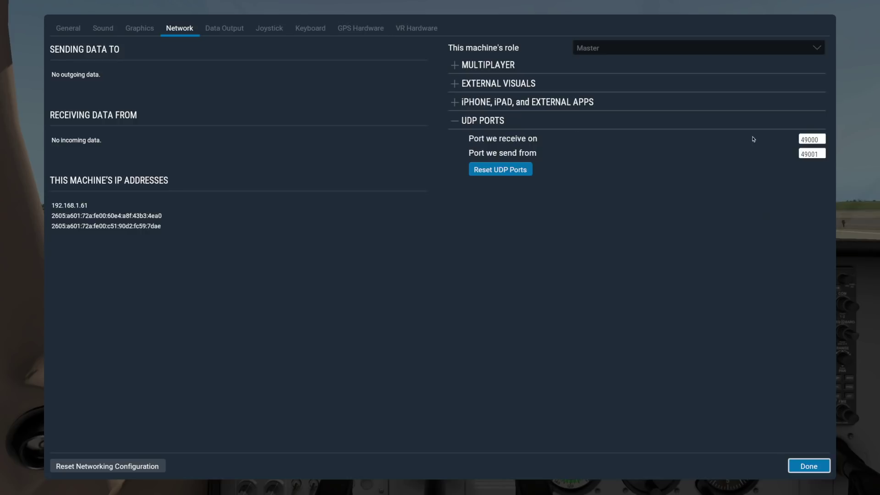
- Change the receive port to 49009, then reset all networking configuration to defaults
{"action": "left_click", "coordinate": [804, 139]}
{"action": "key", "text": "BackSpace"}
{"action": "key", "text": "Return"}
{"action": "left_click", "coordinate": [67, 465]}
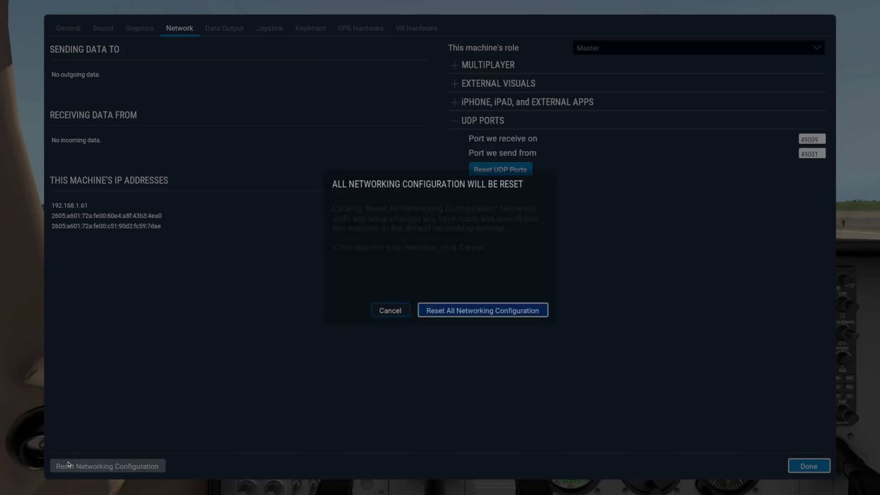
{"action": "left_click", "coordinate": [439, 310]}
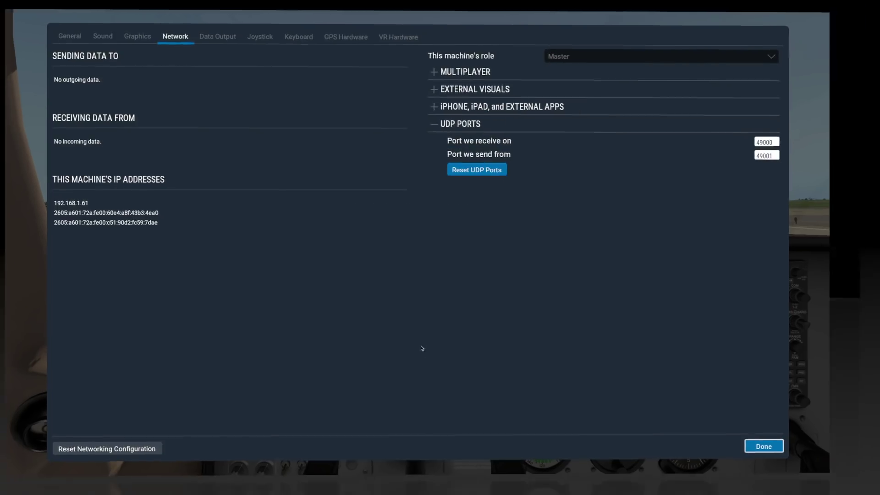